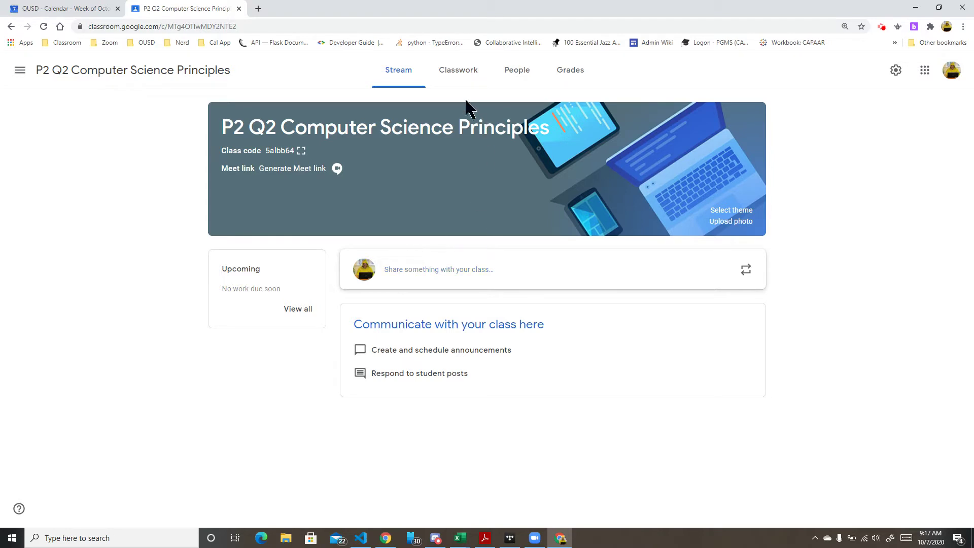
Step: Open the class's Google Calendar from the P2 Q2 Computer Science Principles classwork page and close the older calendar tab
click(462, 83)
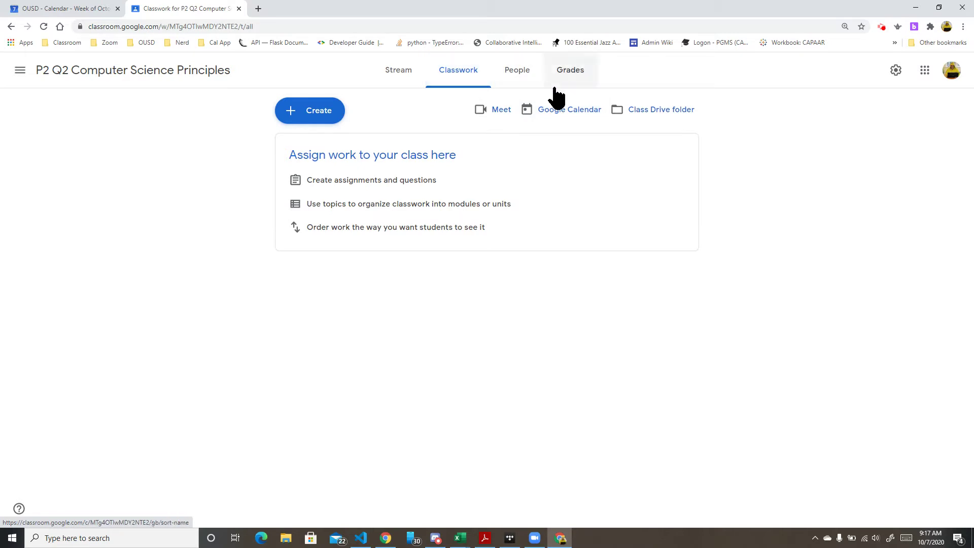
click(576, 120)
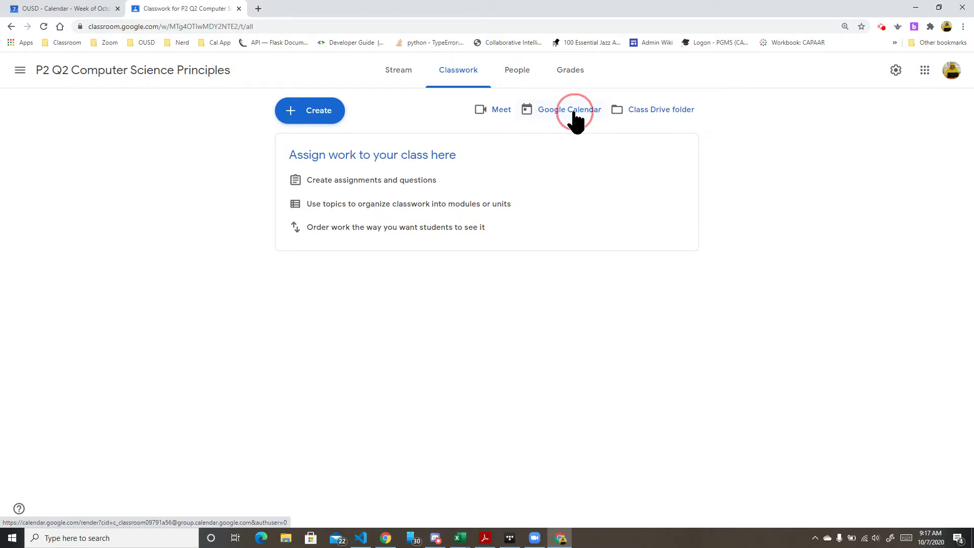
click(117, 9)
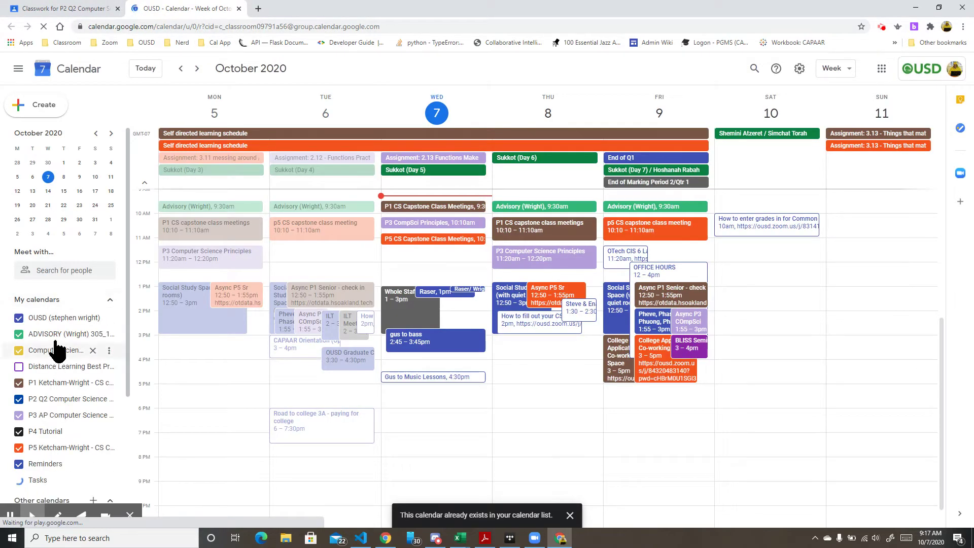
Step: Hide the P1, P3 and P5 class calendars from the calendar view
scroll(56, 345, down, 1)
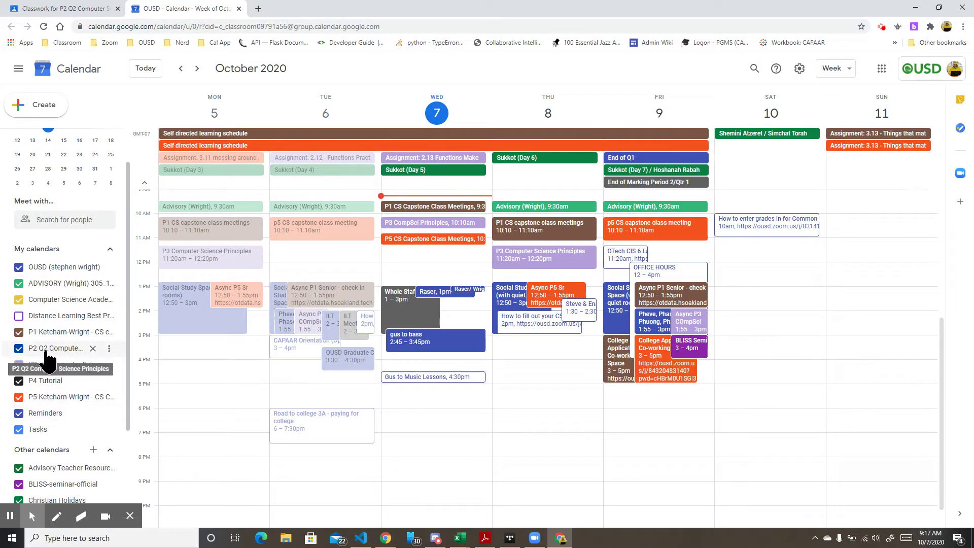
click(18, 333)
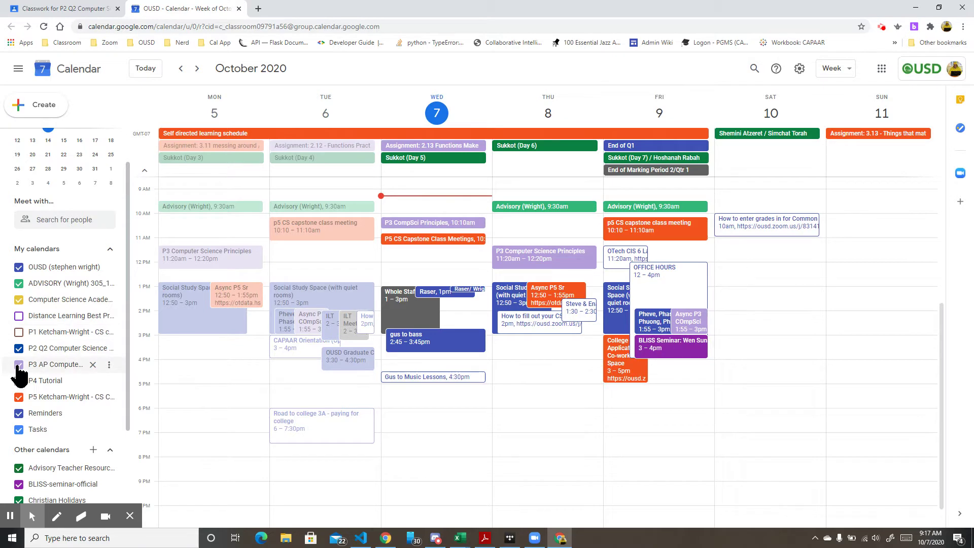
click(18, 364)
click(19, 397)
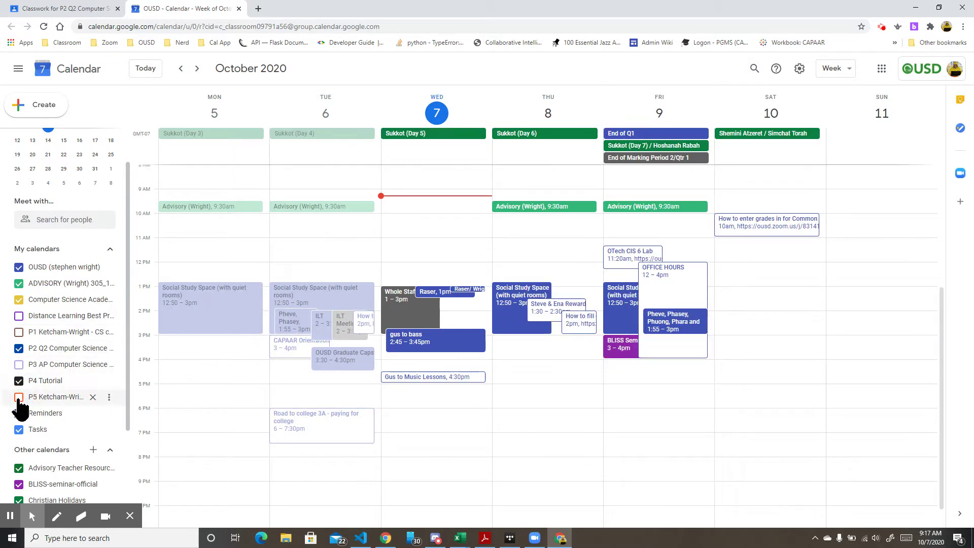
Step: Create an event on Monday, October 12 titled "P2 Q2 Computer Science Principles", correcting the spelling of "Science"
click(197, 67)
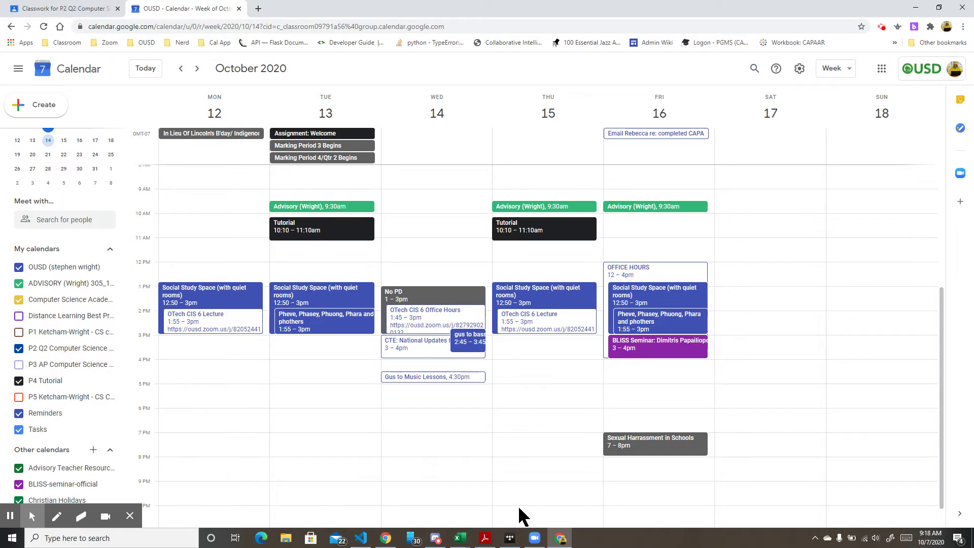
click(199, 251)
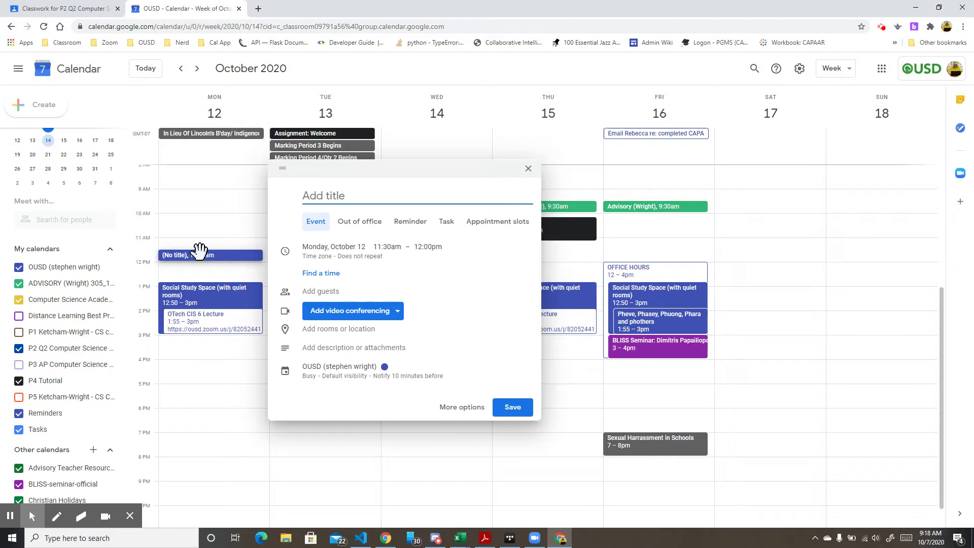
click(528, 169)
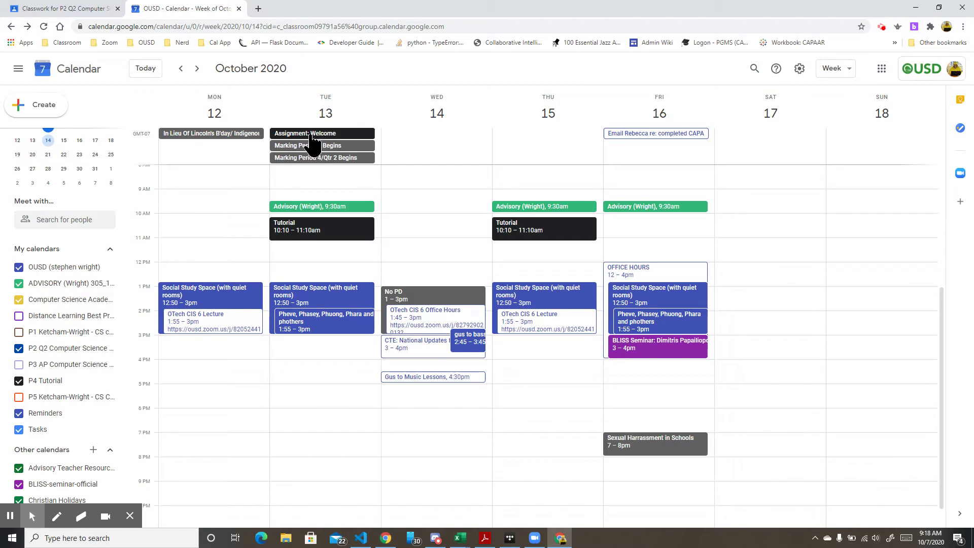
click(234, 246)
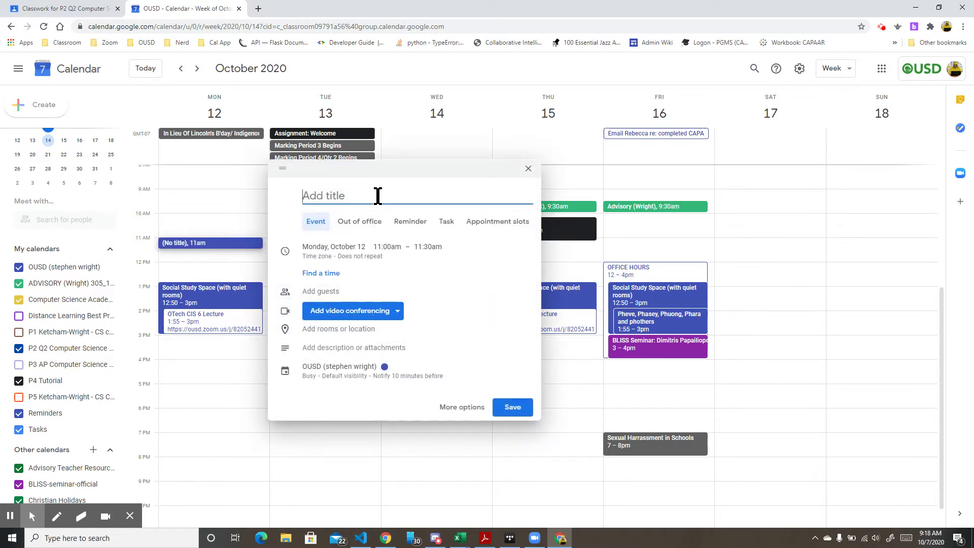
text(P2 Q2 Computer Sciecne )
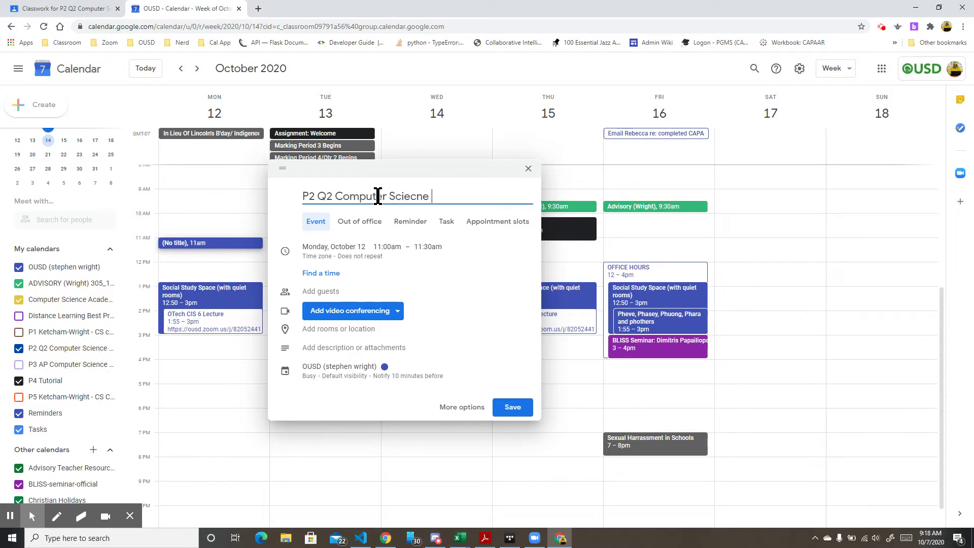
text(Principles)
right_click(424, 197)
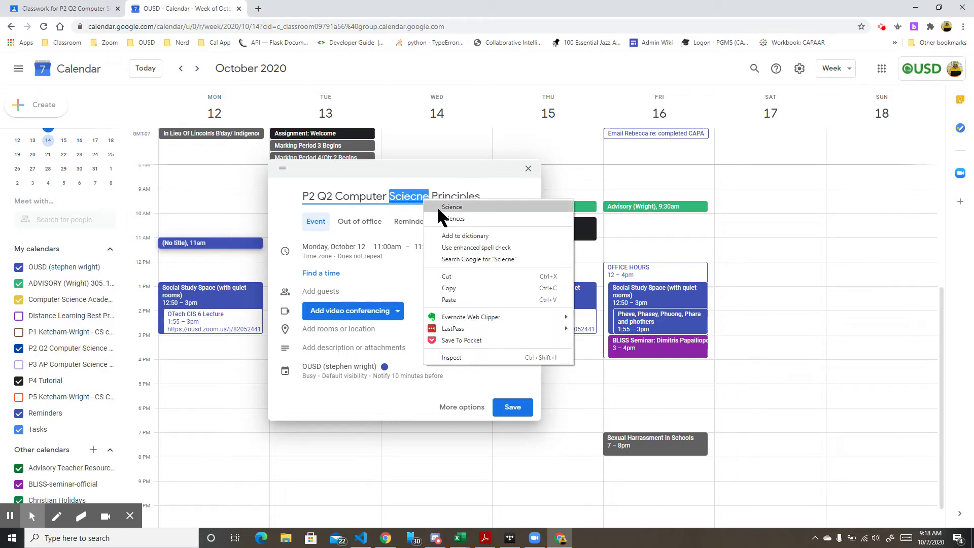
click(440, 206)
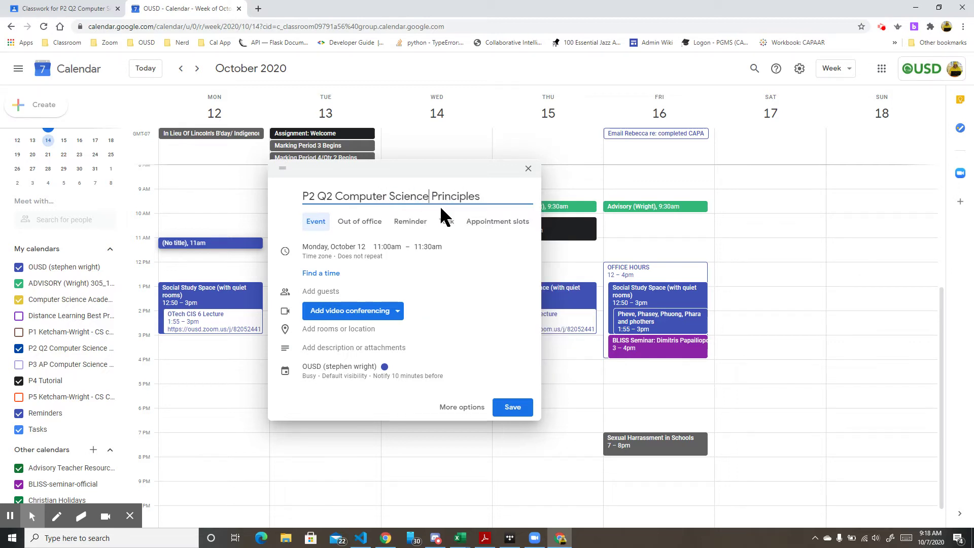
Step: Add a Zoom meeting to the event and assign the event to the P2 Q2 Computer Science Principles calendar
click(396, 310)
click(368, 360)
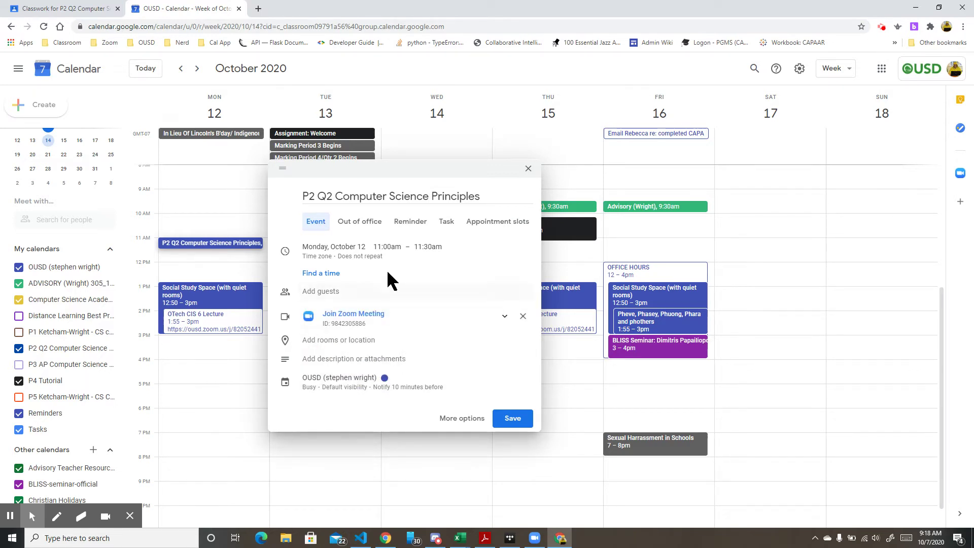
click(342, 385)
click(341, 380)
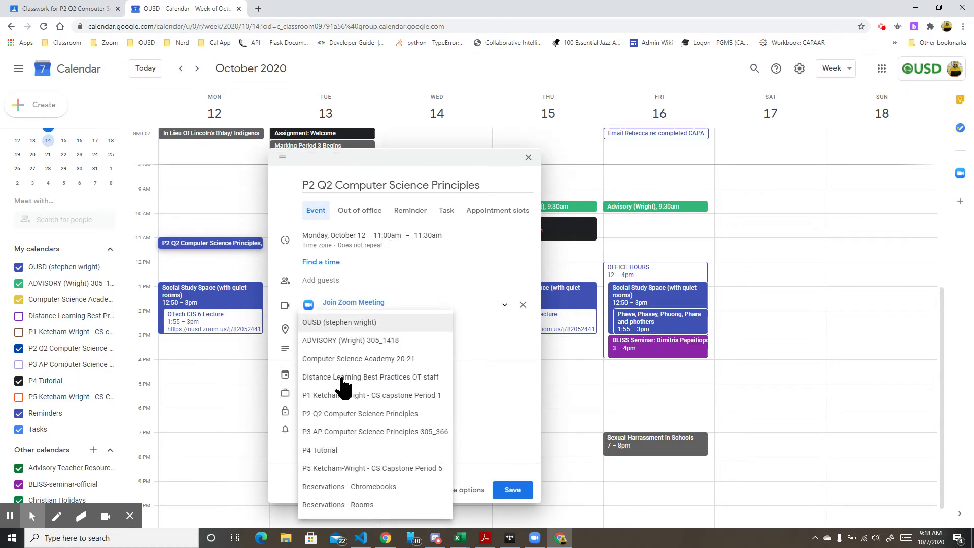
click(339, 413)
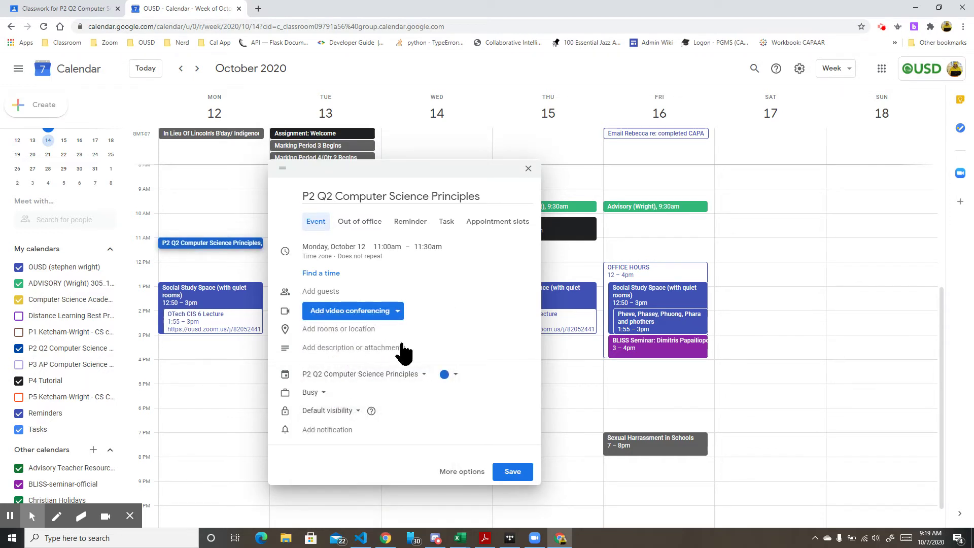
Step: Set the event's time to 11:20am – 12:20pm
click(409, 246)
click(399, 242)
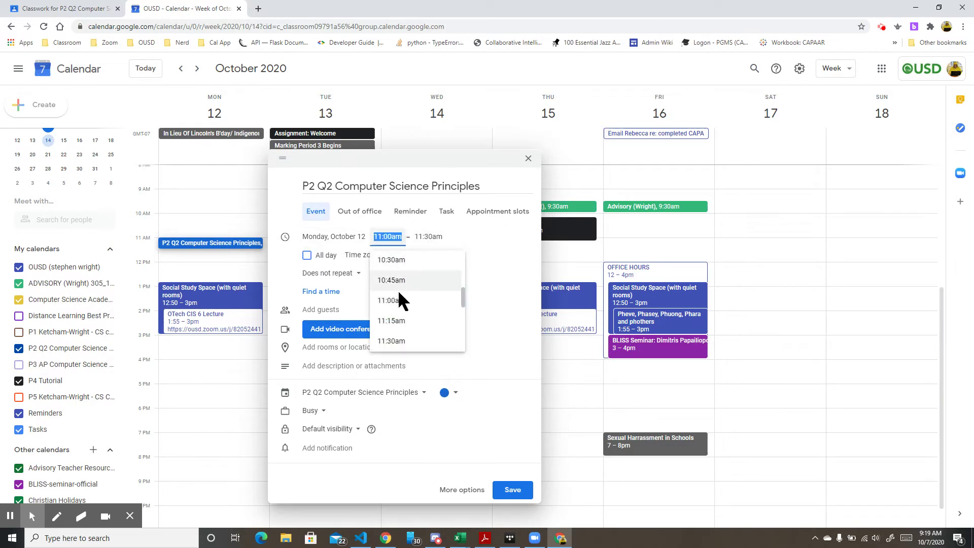
click(387, 237)
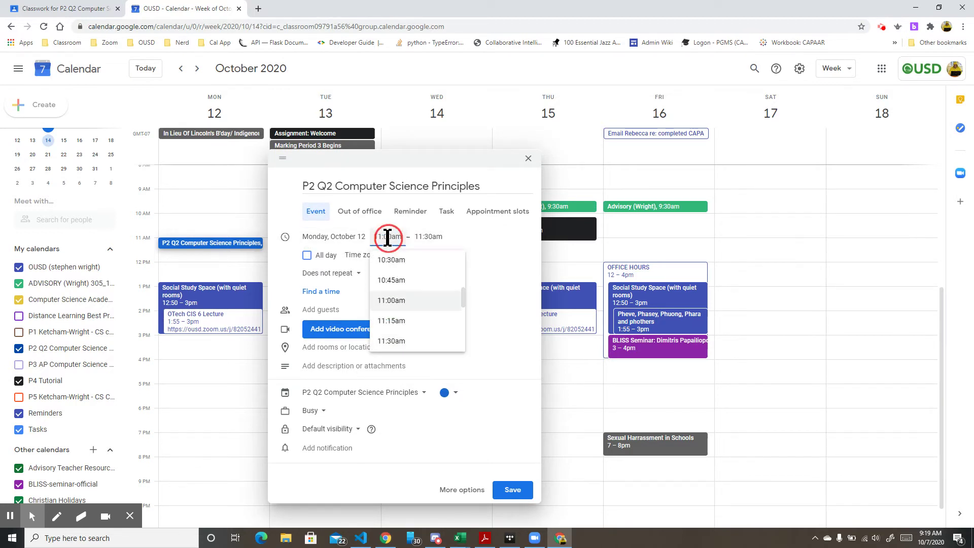
key(BackSpace)
text(2)
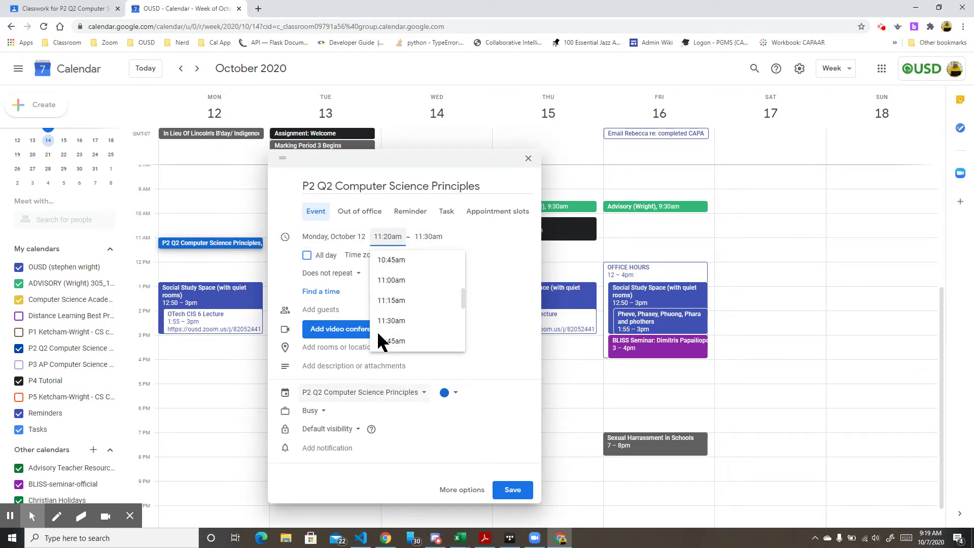
click(427, 236)
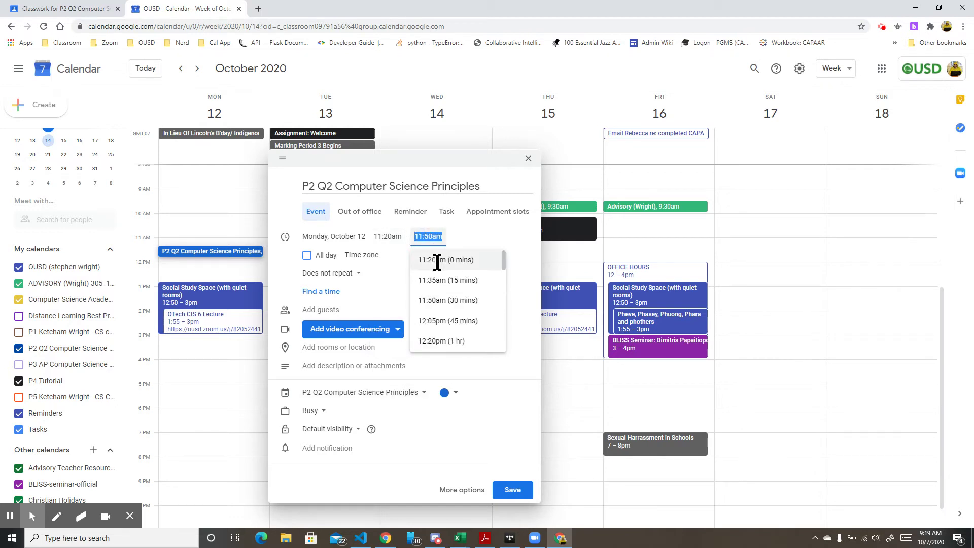
scroll(437, 299, down, 1)
click(434, 300)
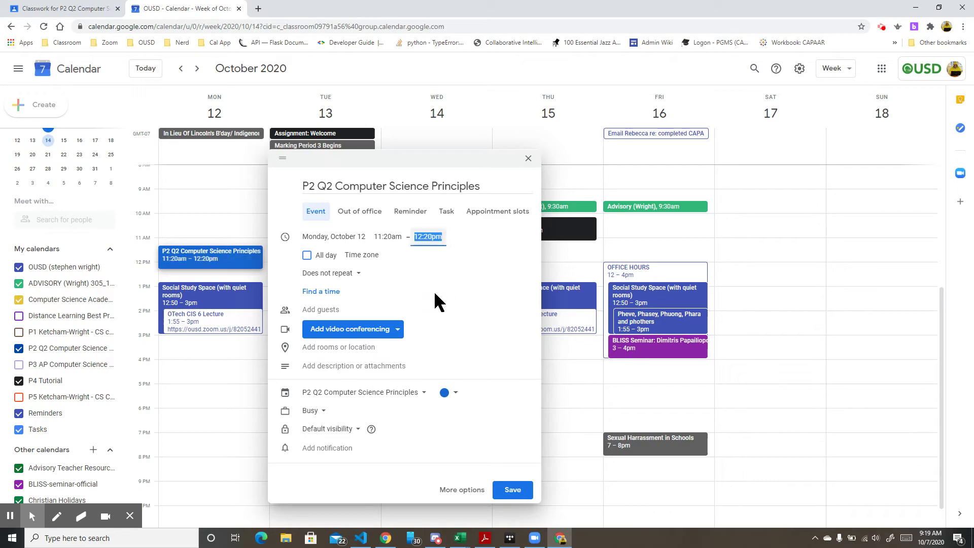
Step: Make the event repeat weekly on Monday and Thursday until Dec 17, 2020, and save it
click(357, 274)
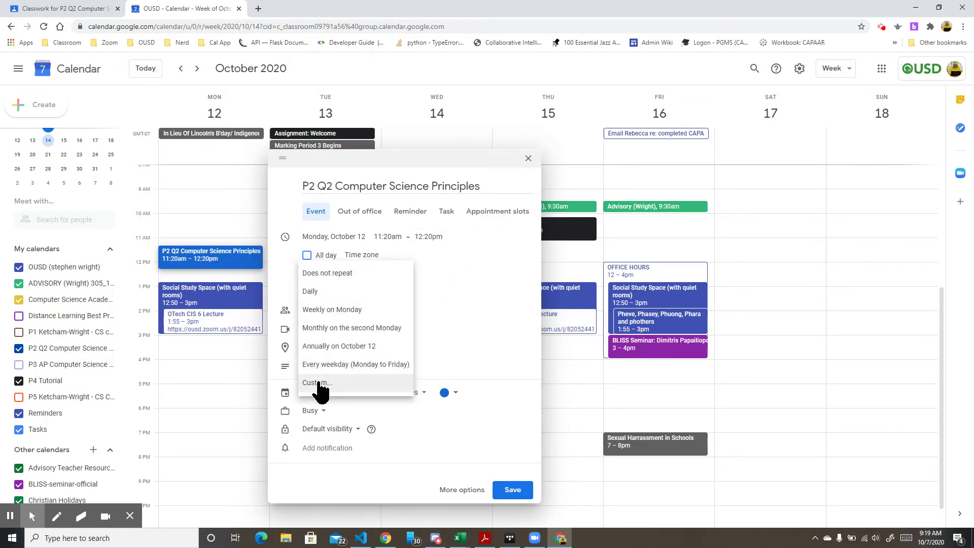
click(319, 383)
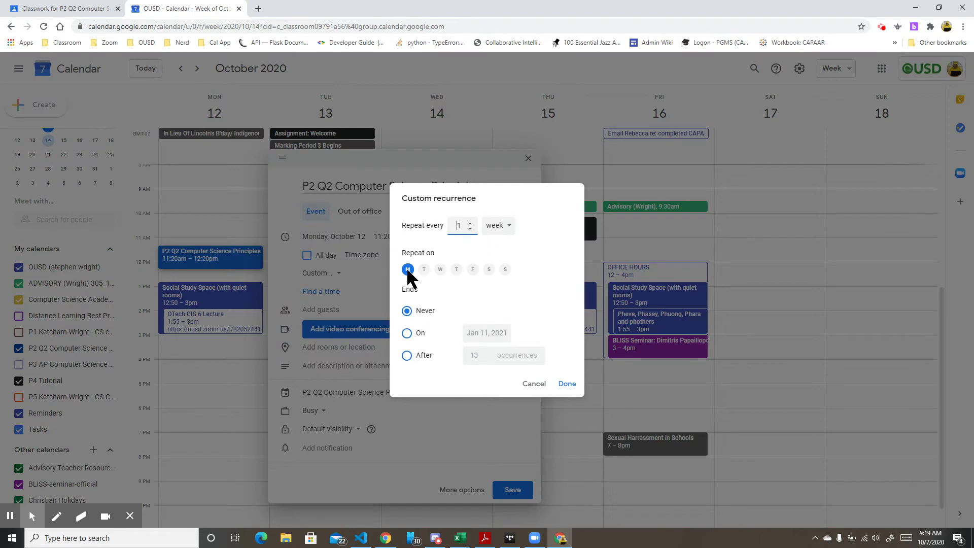
click(456, 271)
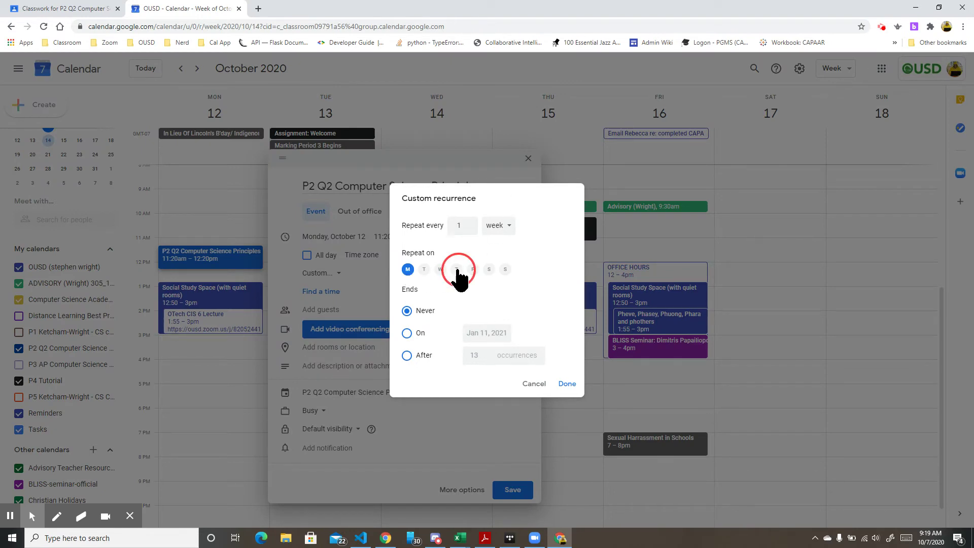
click(409, 334)
click(488, 333)
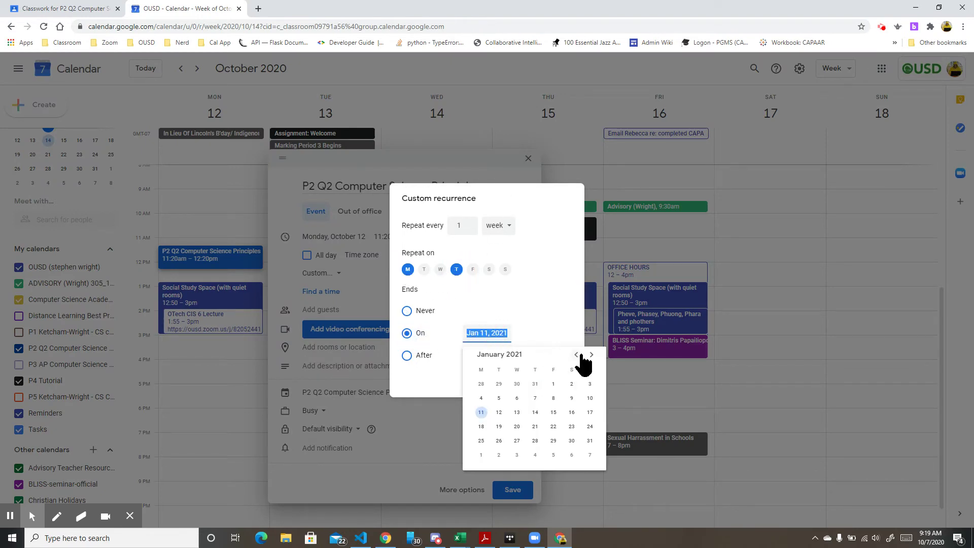
click(576, 354)
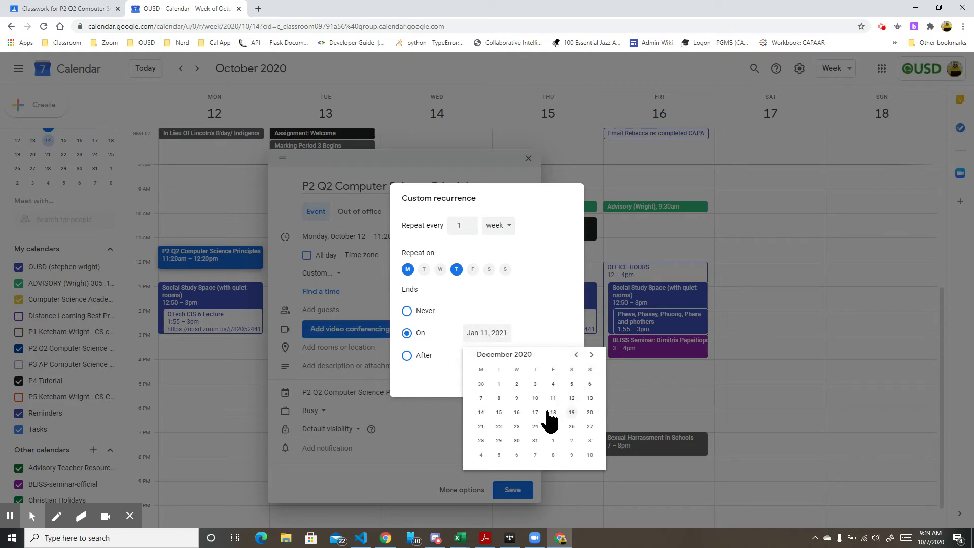
click(535, 412)
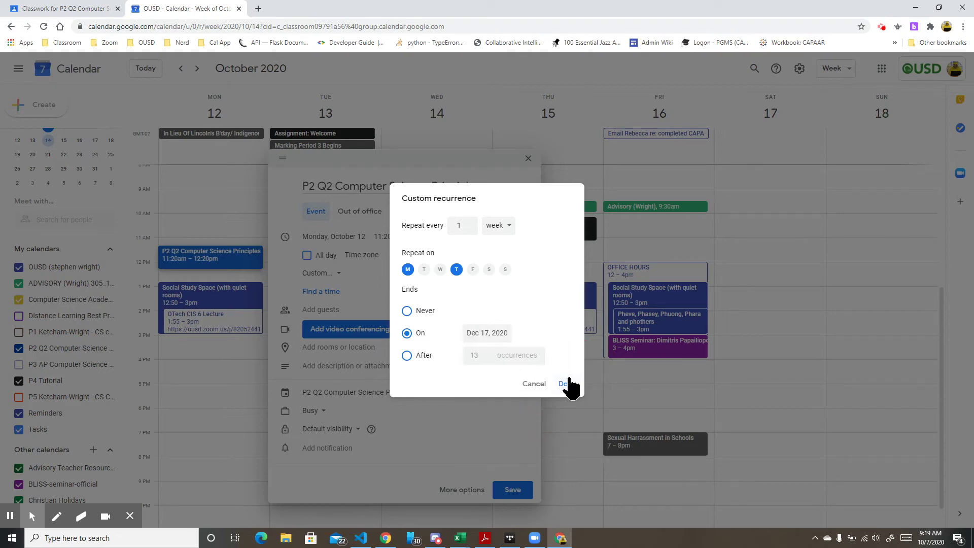
click(566, 384)
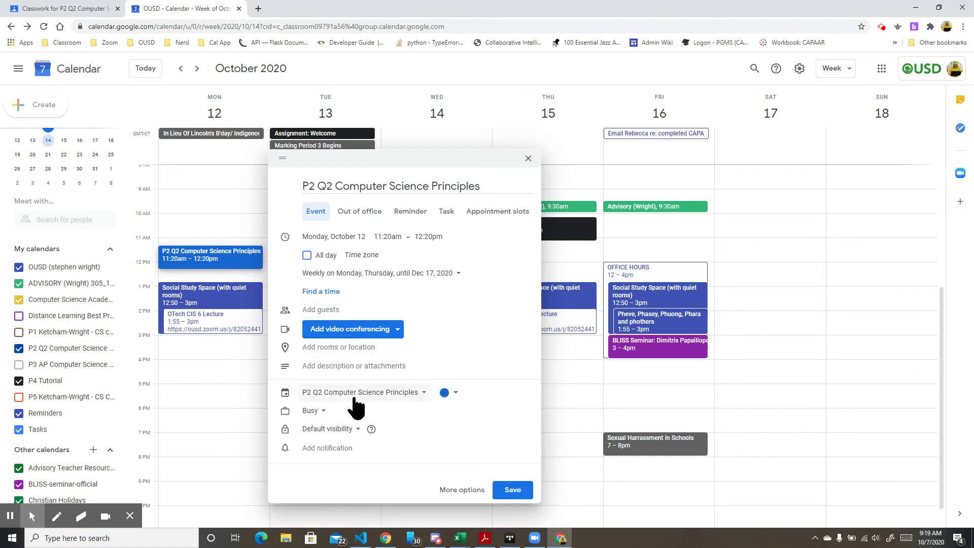
click(511, 489)
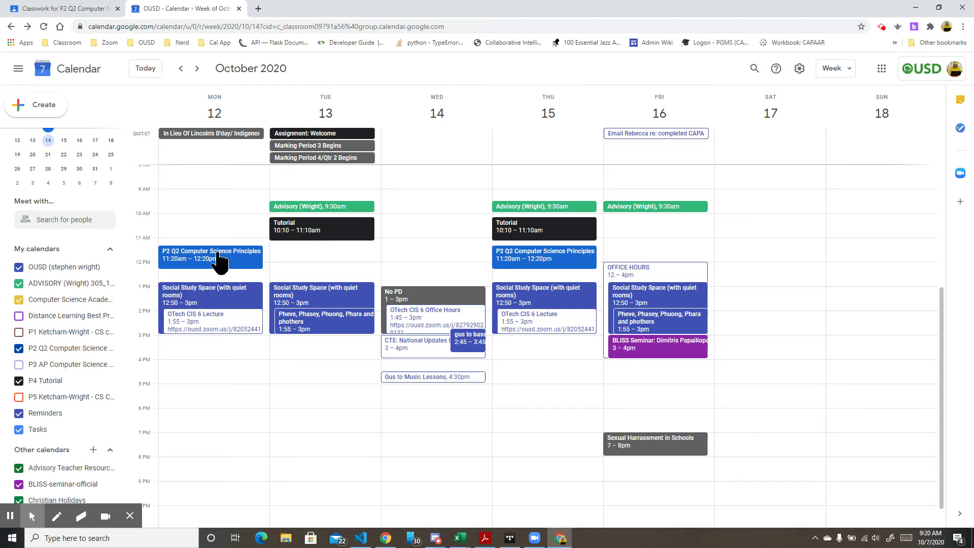
Step: Move only the October 12 class meeting to Tuesday, October 13 at the same time, and check the following week's meetings
drag(220, 259, 310, 257)
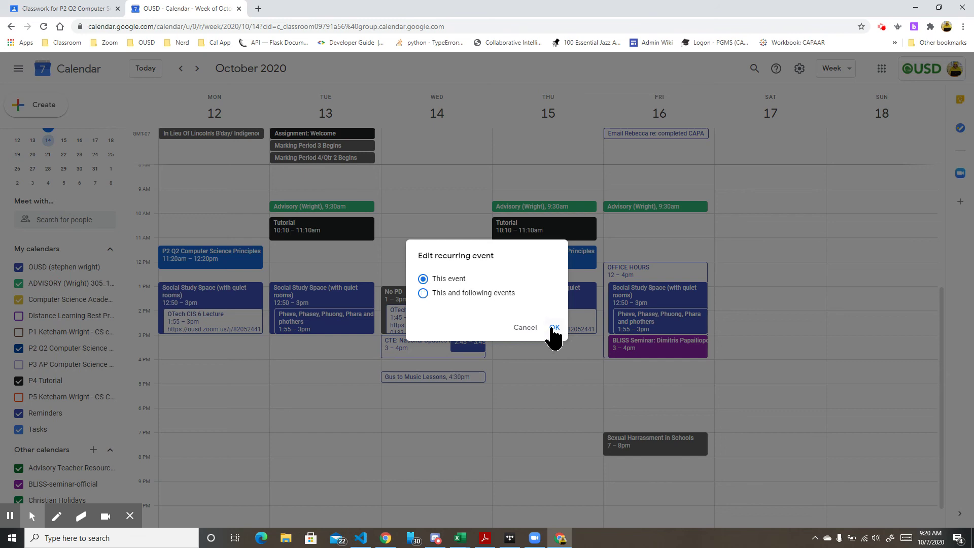
click(554, 329)
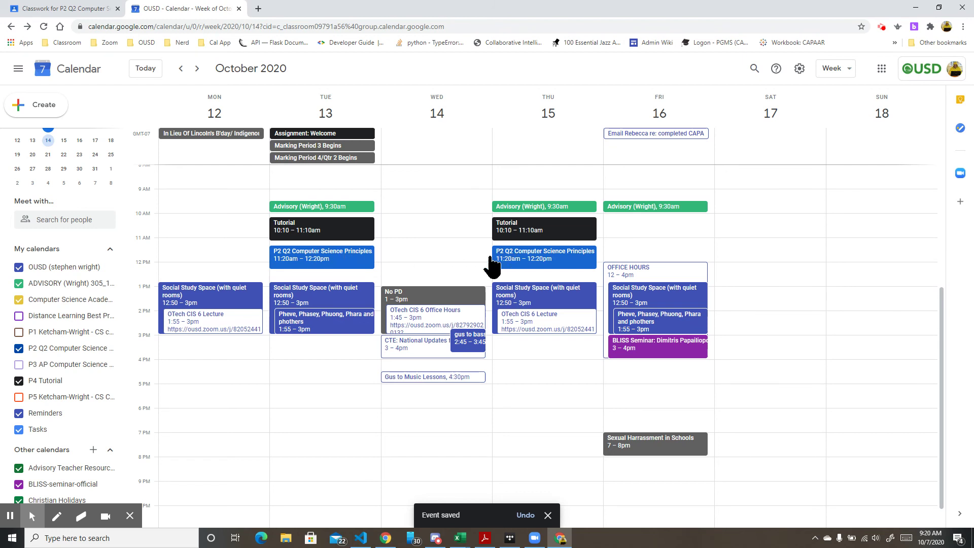
click(197, 68)
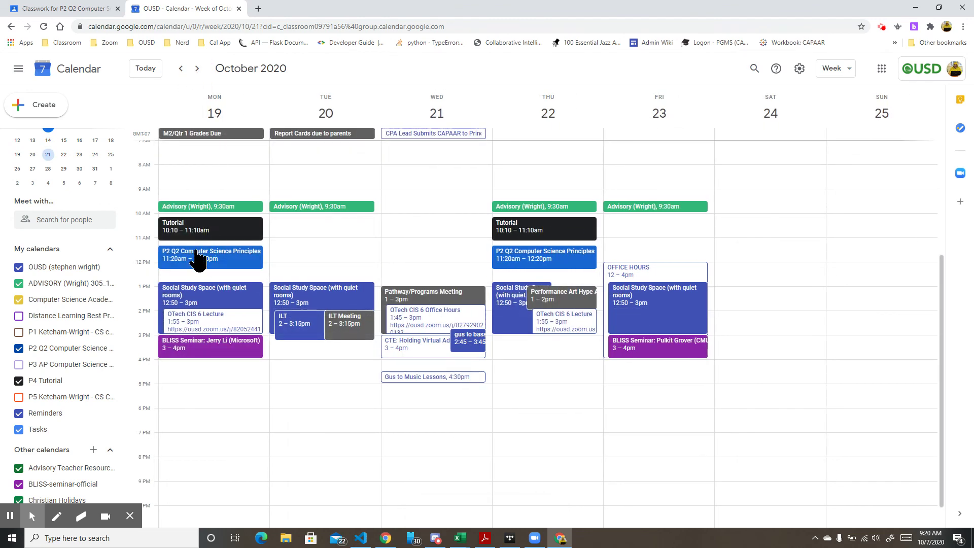
click(181, 70)
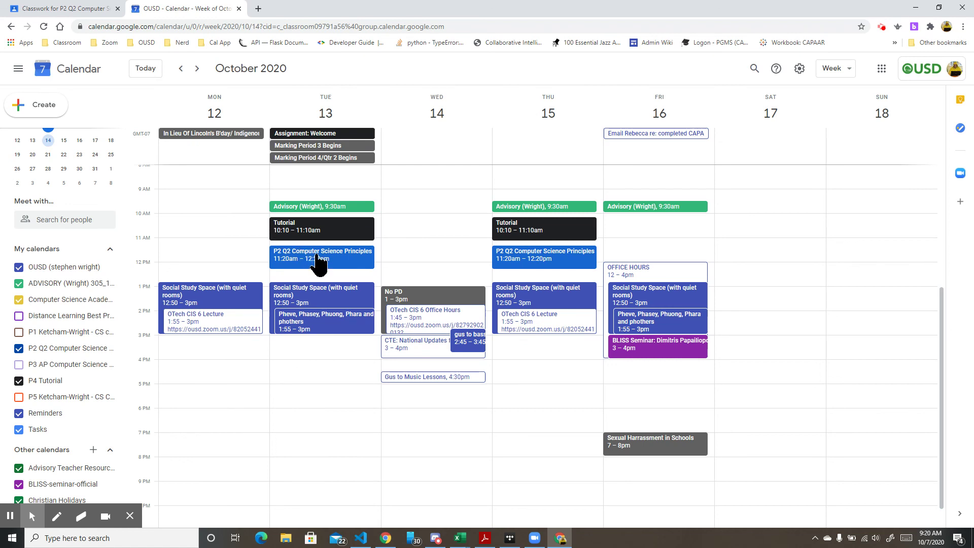